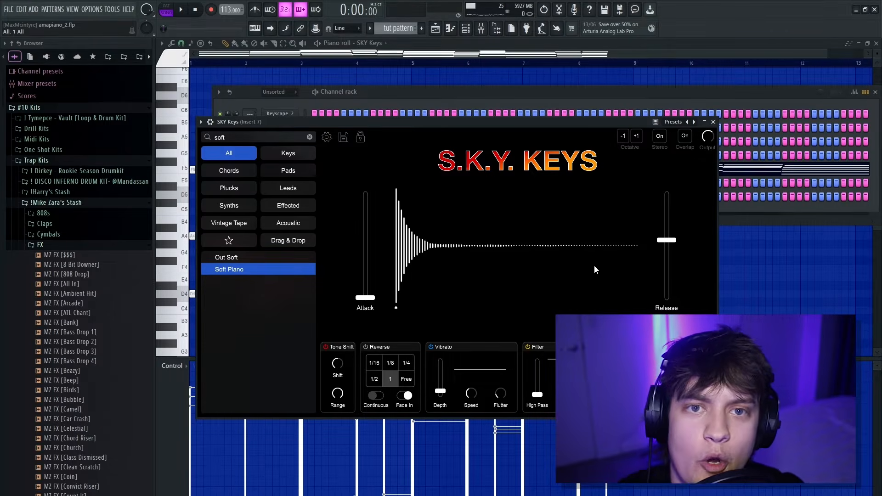
Play the SKY Keys part through mixer Insert 7 and inspect its Fruity Parametric EQ 2 and Ghz Vulf Compressor 3 settings.
left_click(848, 286)
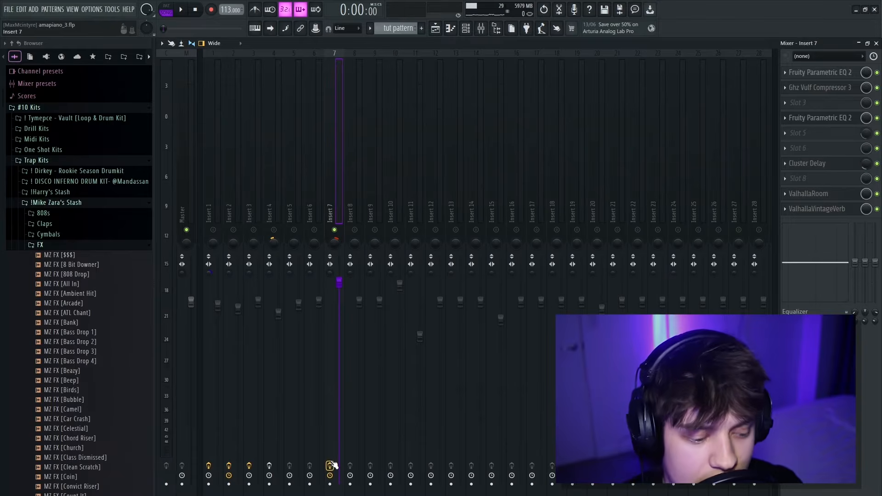
key("space")
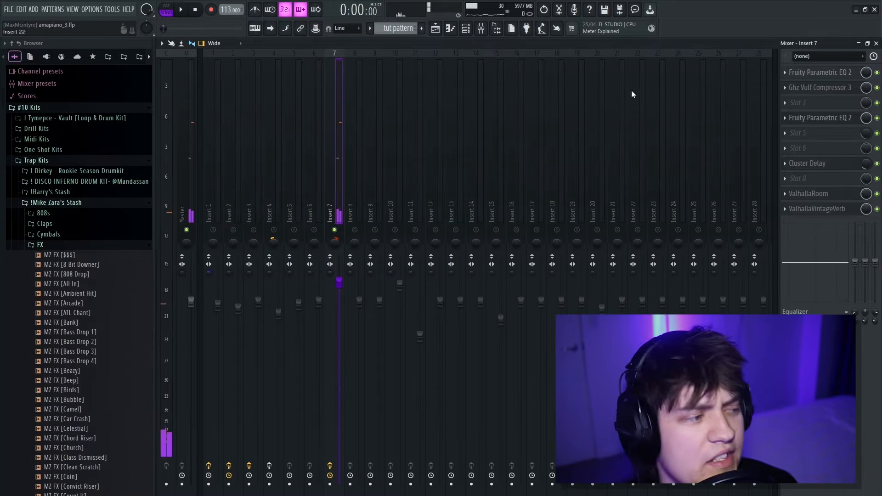
left_click(822, 75)
left_click(821, 77)
left_click(821, 77)
left_click(842, 88)
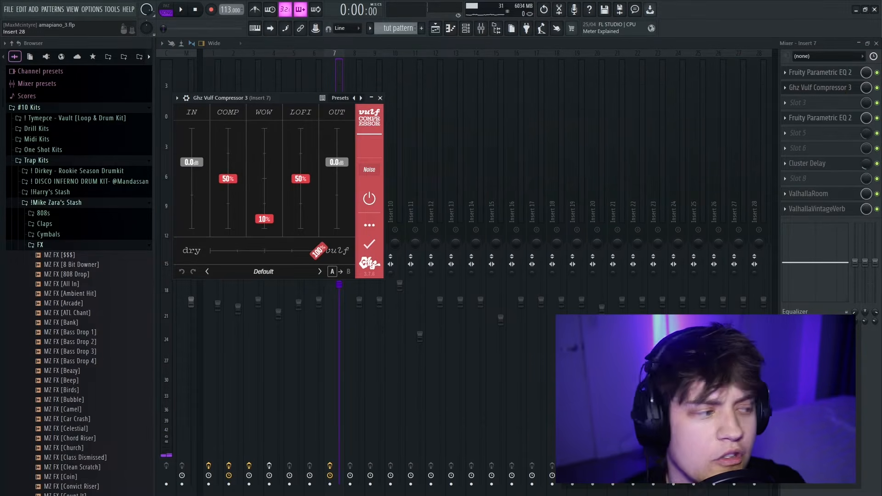
Inspect Insert 7's Cluster Delay and its preset list, plus the ValhallaRoom and ValhallaVintageVerb reverbs.
left_click(809, 163)
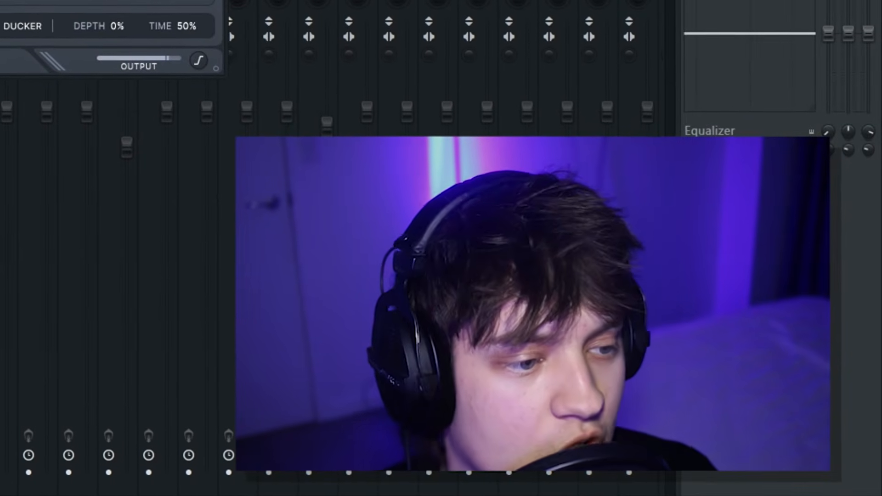
left_click(88, 1)
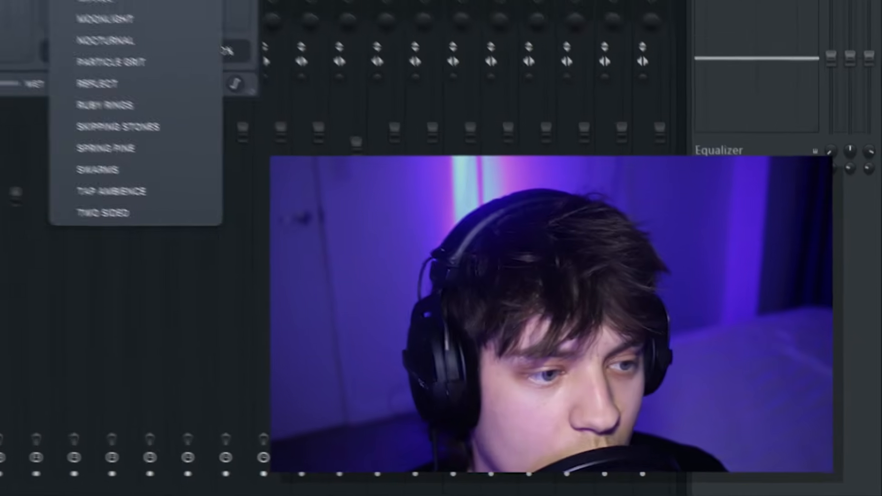
left_click(87, 1)
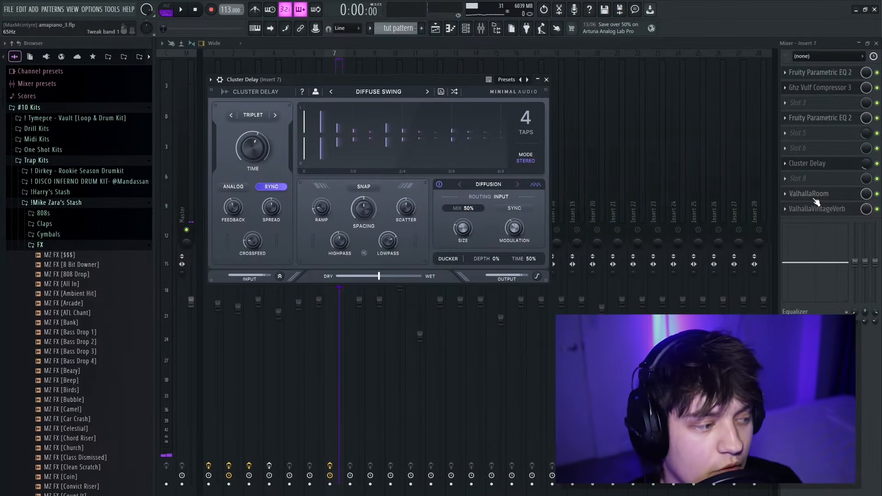
left_click(813, 199)
left_click(817, 208)
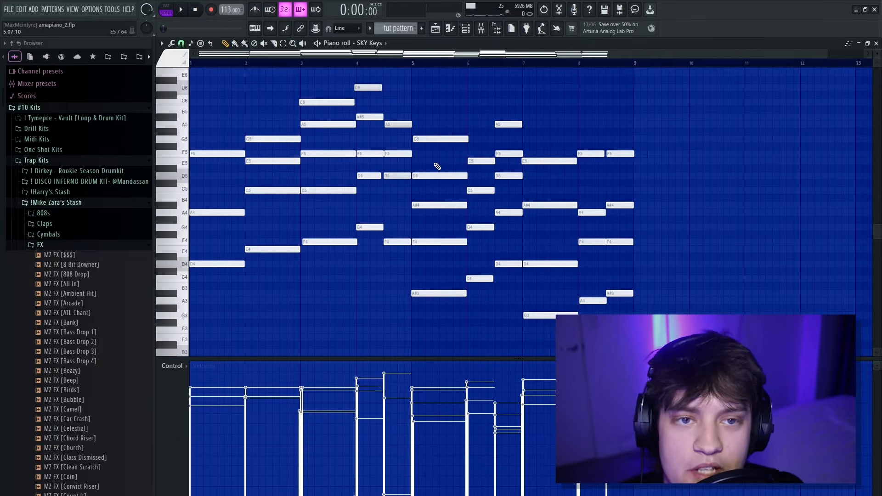
Play the arrangement from the beginning and audition the low pad by briefly soloing Track 5.
key("space")
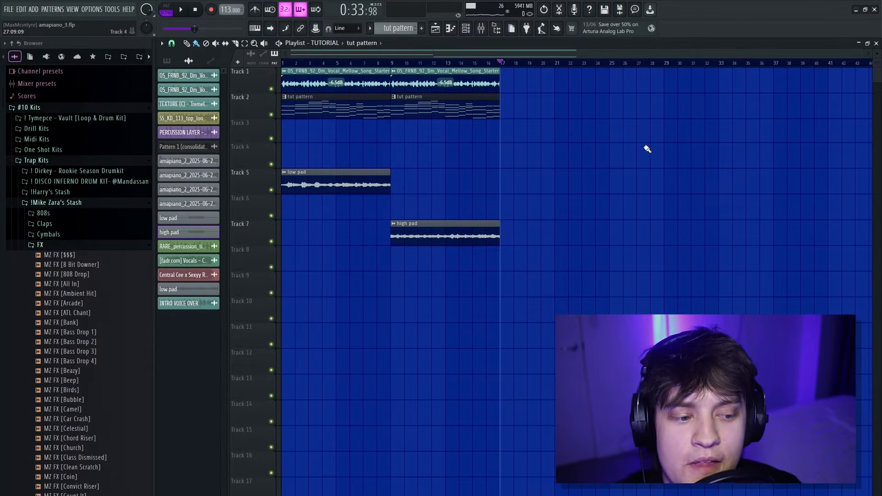
left_click_drag(590, 292, 268, 171)
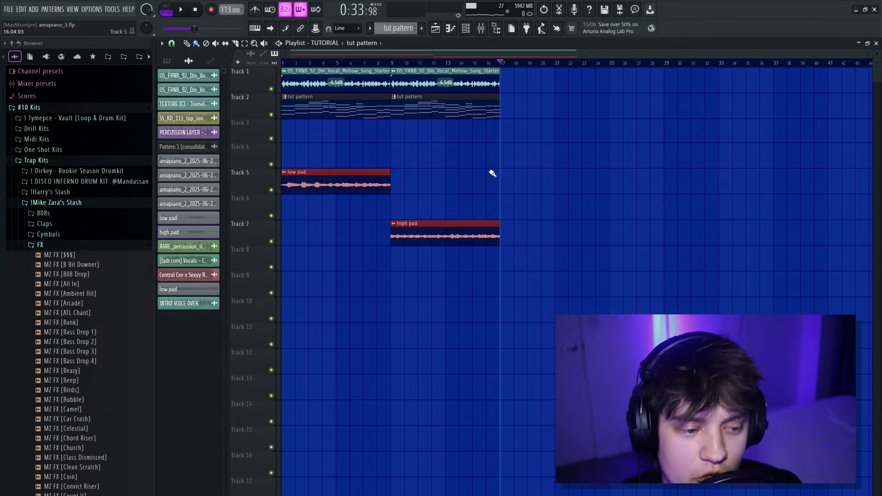
left_click(434, 173, "ctrl")
left_click(291, 63)
key("space")
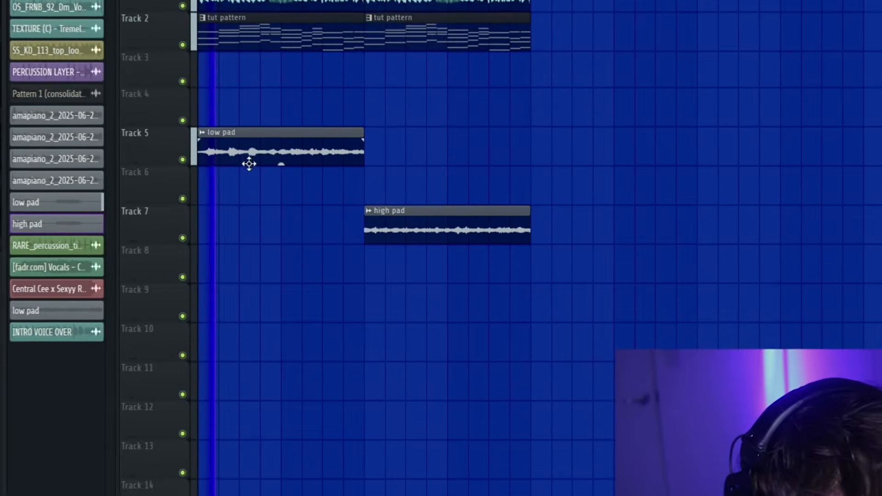
right_click(181, 159)
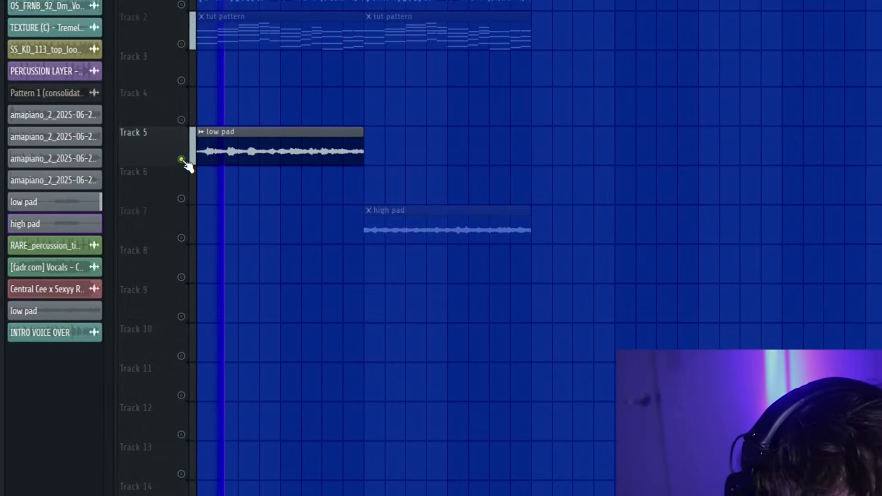
right_click(182, 160)
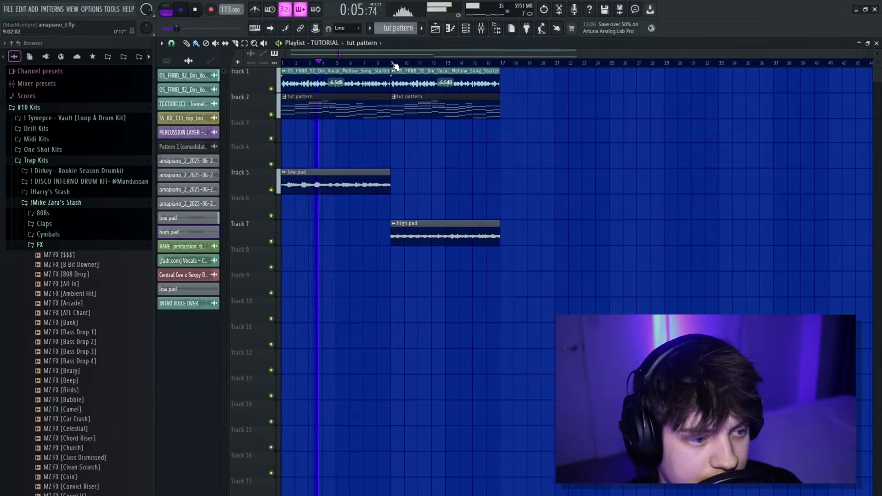
Play the arrangement from bar 9, audition the high pad by briefly soloing Track 7, and stop playback.
left_click(394, 65)
key("space")
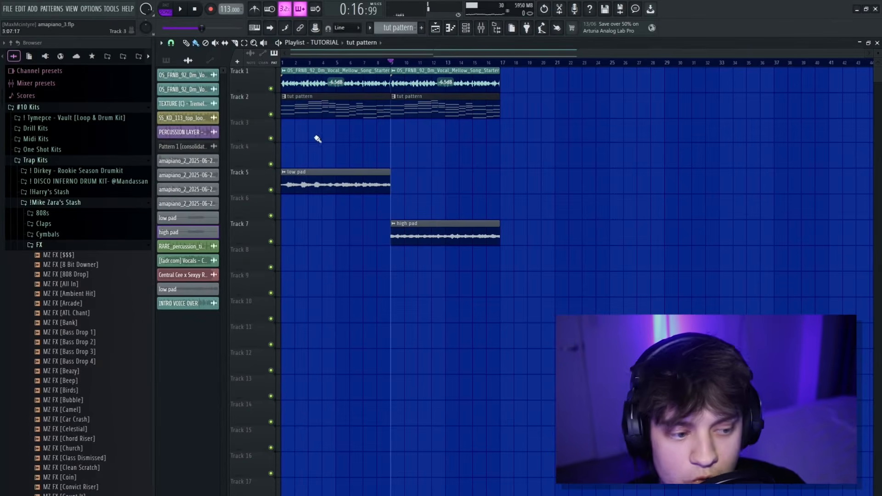
left_click_drag(329, 168, 259, 254)
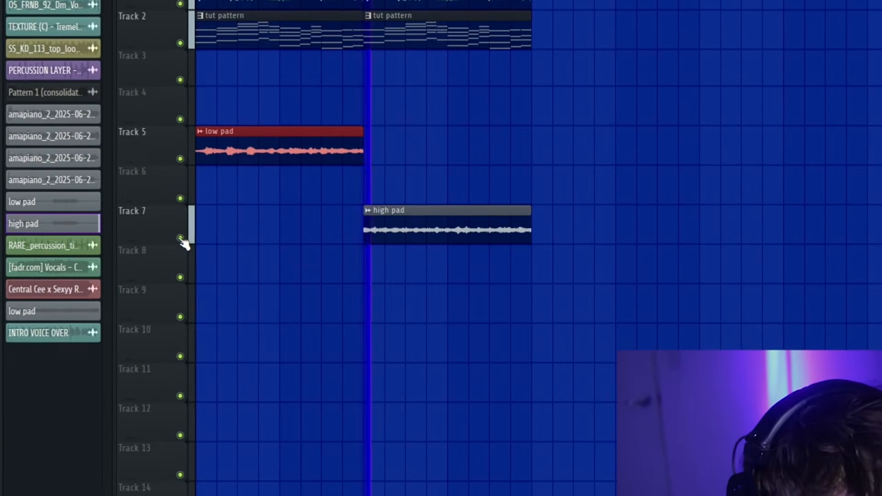
right_click(180, 239)
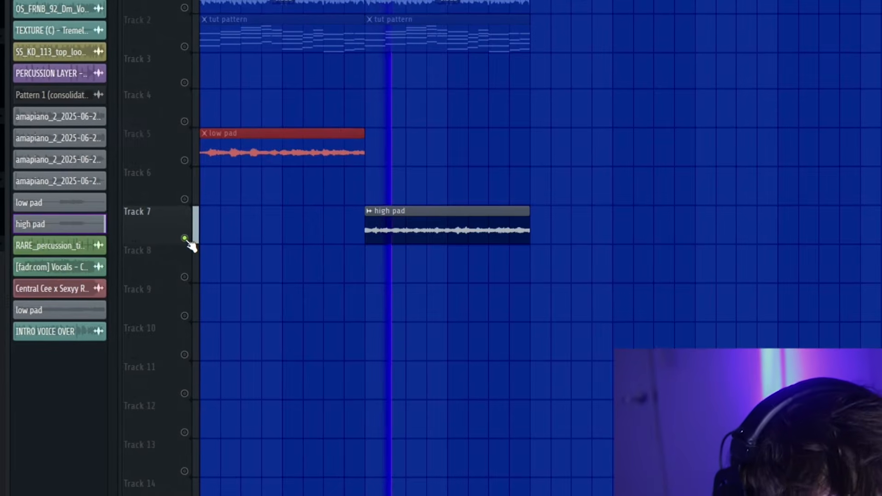
right_click(184, 239)
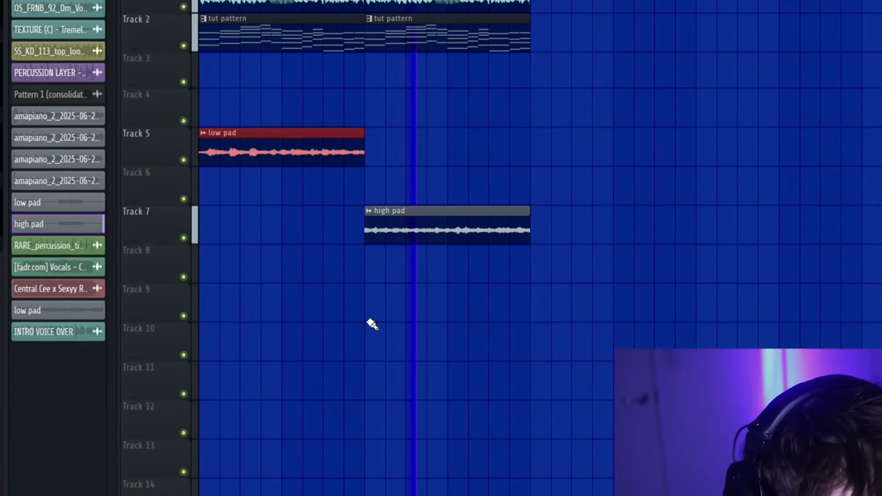
key("space")
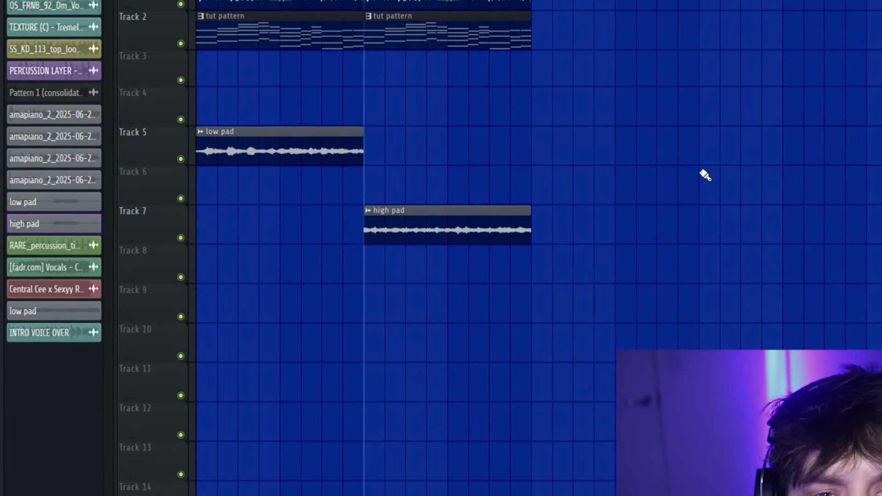
Compare the vocal loop on Track 1 with the high pad by soloing and unsoloing Track 7.
left_click_drag(317, 138, 214, 159)
left_click_drag(294, 193, 295, 193)
left_click_drag(495, 177, 436, 381)
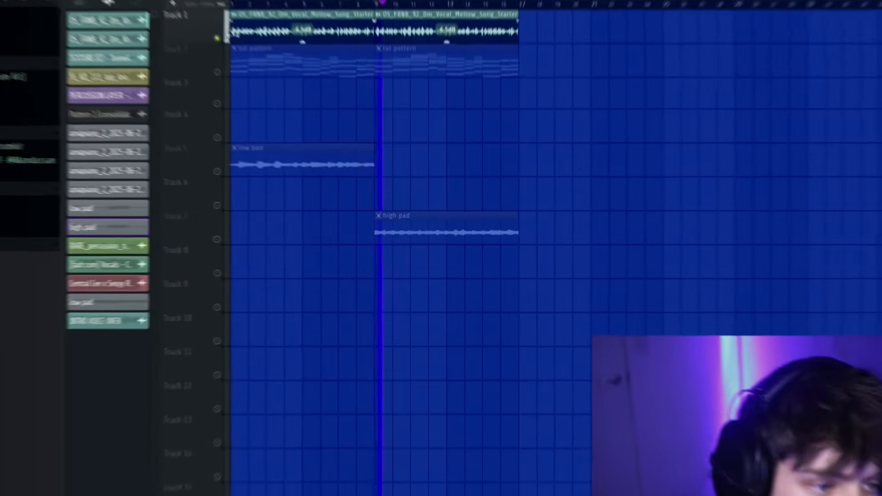
right_click(179, 244)
right_click(182, 239)
Restart playback and audition the TEXTURE loop by briefly soloing Track 3.
key("space")
key("space")
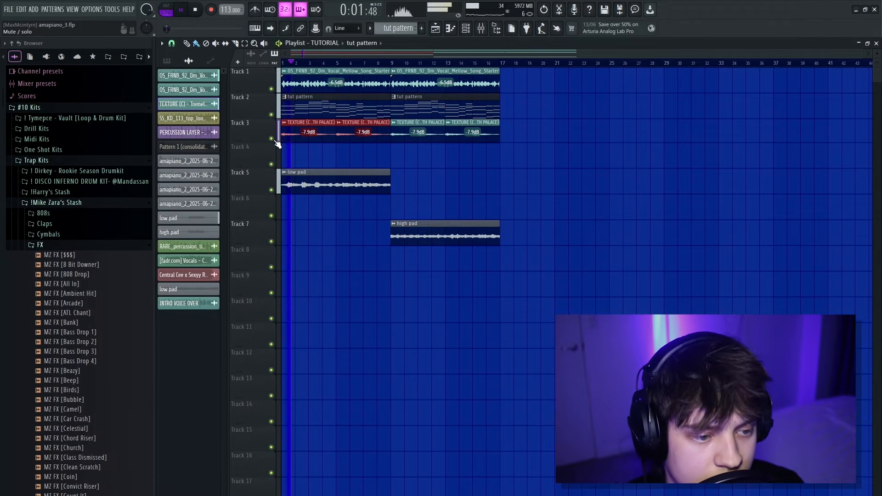
right_click(272, 139)
key("space")
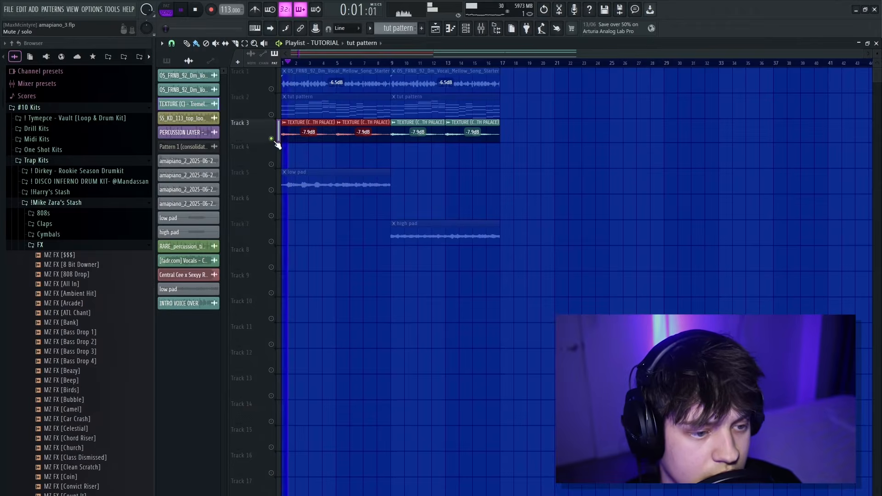
right_click(271, 139)
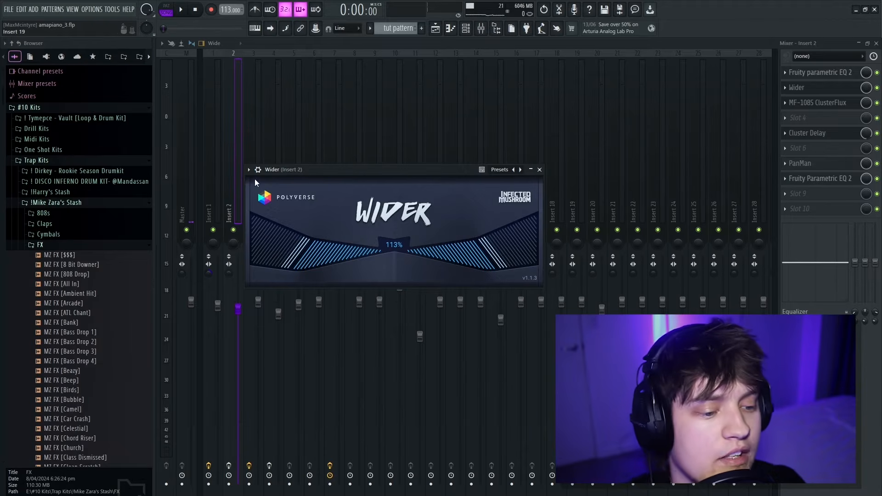
Inspect the Cluster Delay on mixer Insert 2 and return to the playlist.
left_click(822, 135)
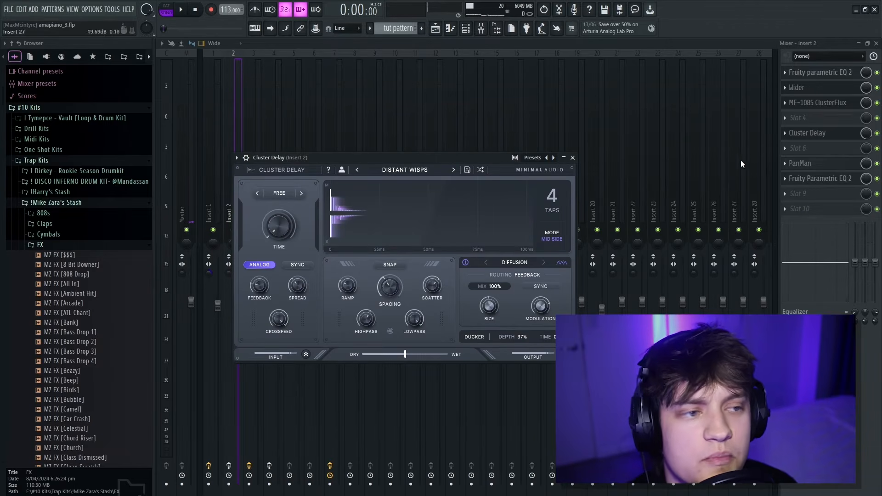
key("F5")
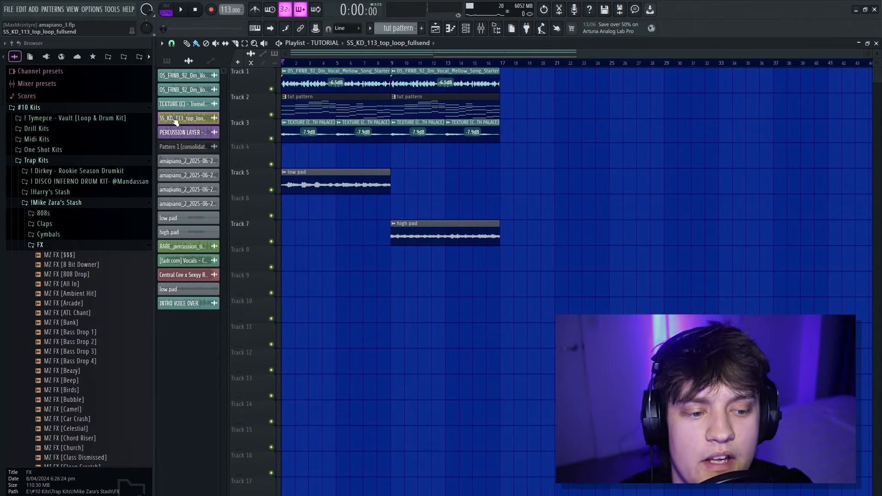
Place SS_KD_113_top_loop_fullsend at bar 1 of Track 9, lower the clip's volume to about -7 dB, and audition it.
left_click_drag(177, 125, 255, 278)
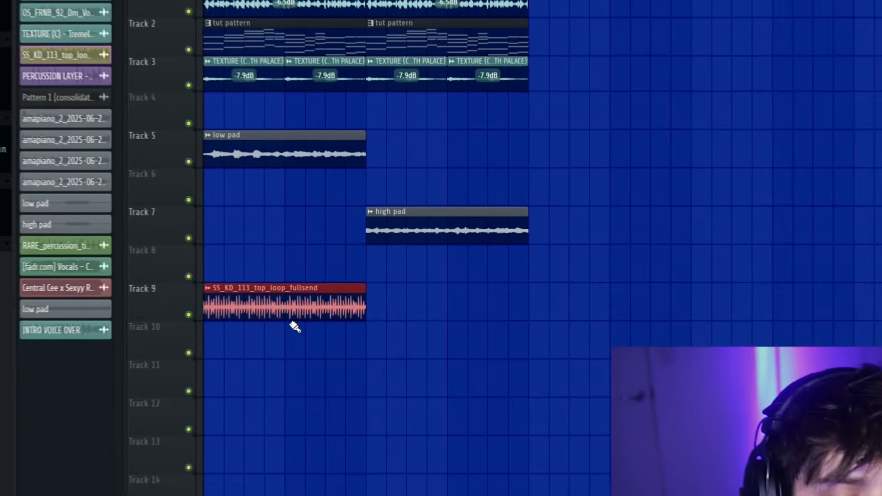
left_click_drag(281, 317, 280, 320)
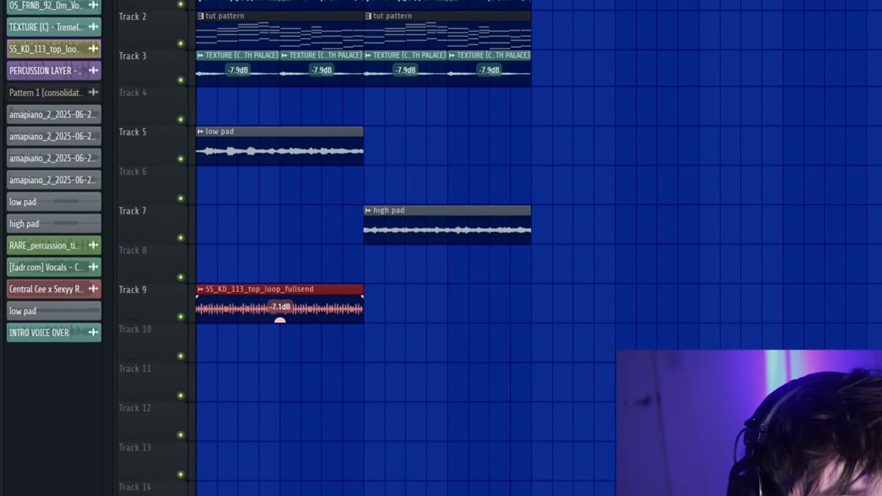
key("ctrl+d")
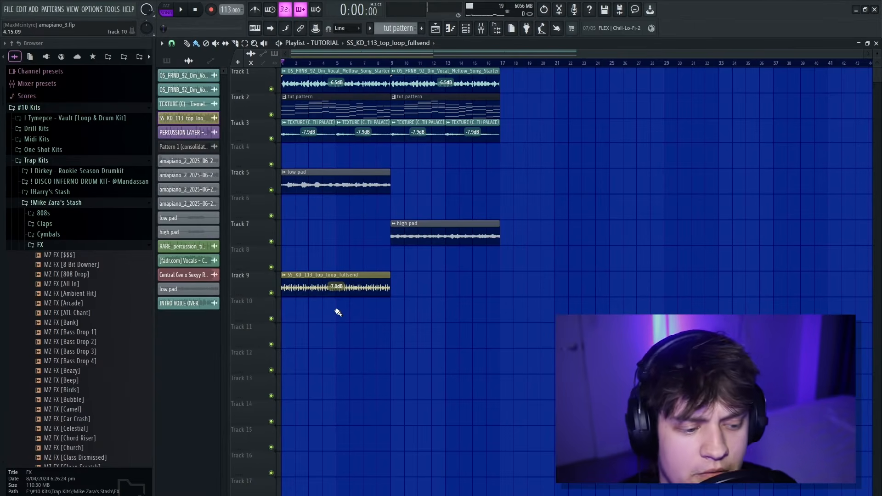
key("space")
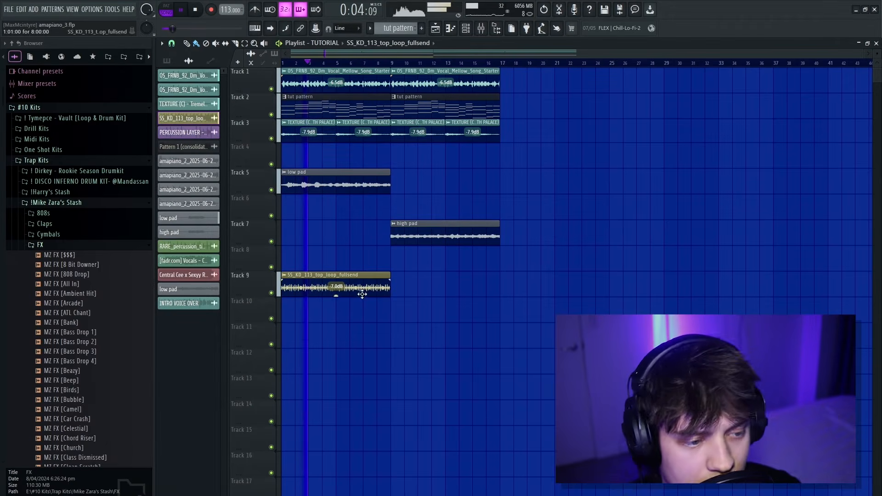
key("space")
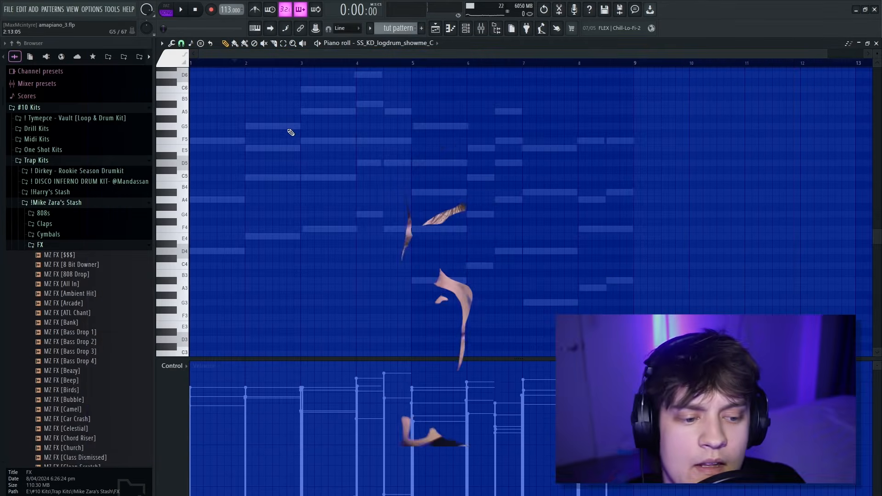
Write a log drum bassline following the chord roots D4, E4, F4, A#4, C4 and G4, leaving bars 4 and 8 empty.
left_click_drag(223, 163, 193, 163)
left_click_drag(275, 261, 464, 195)
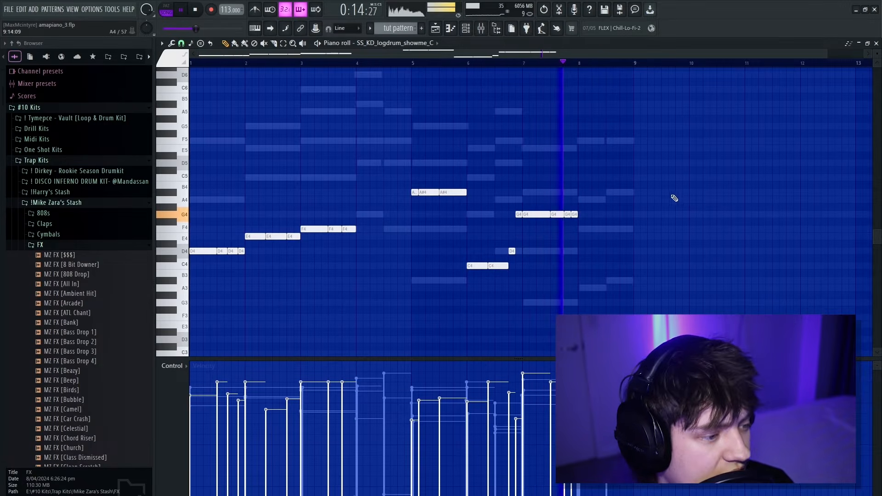
left_click_drag(636, 182, 638, 247)
left_click_drag(375, 190, 396, 223)
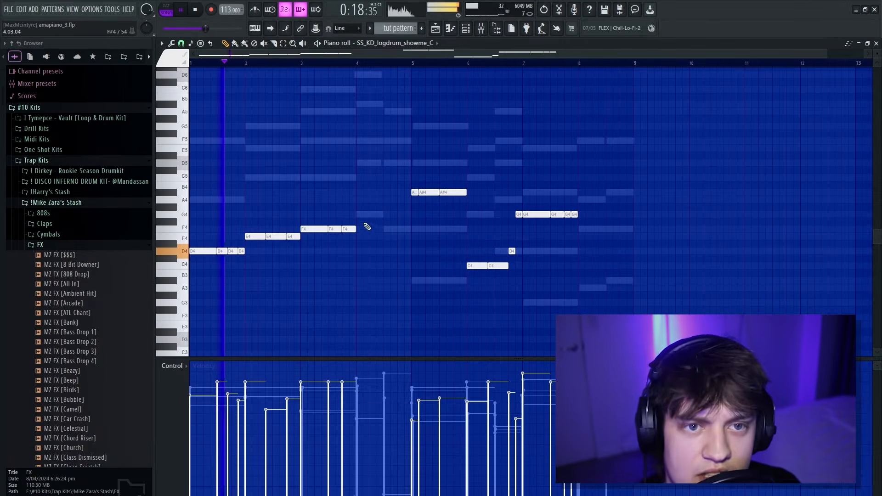
Fill bars 4 and 8 of the log drum pattern with short notes, add variations in bars 3 and 7, and play it.
key("space")
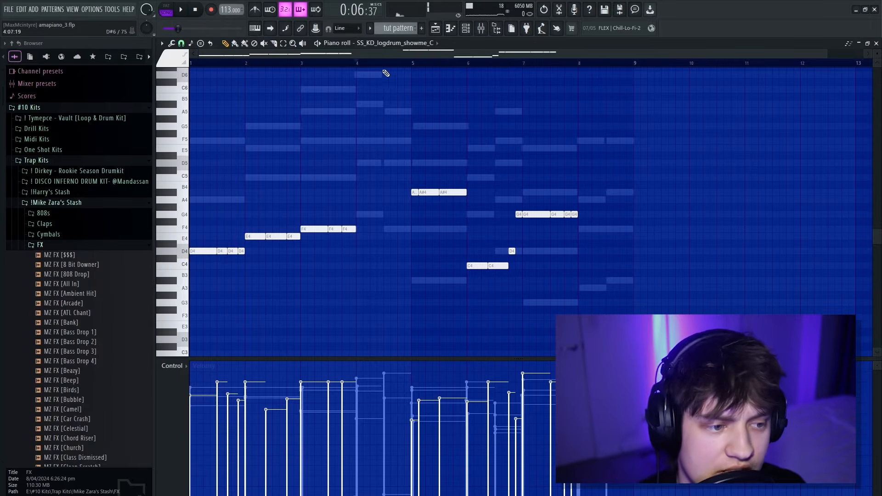
key("space")
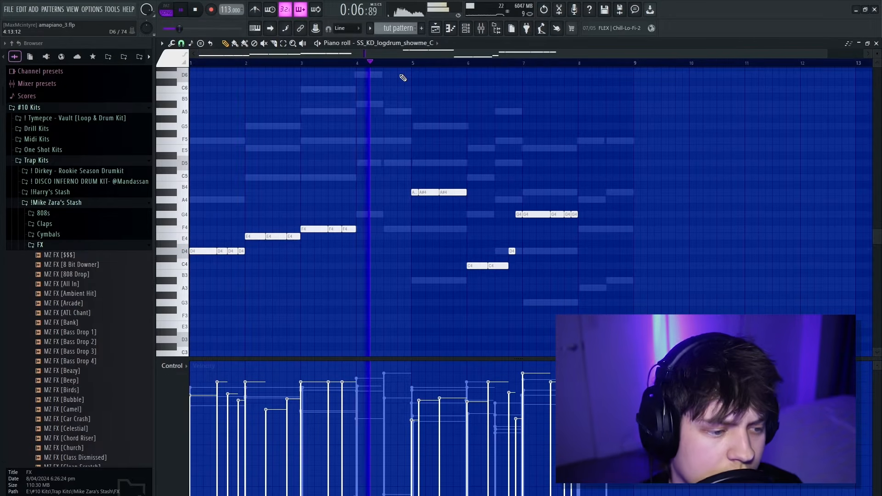
key("space")
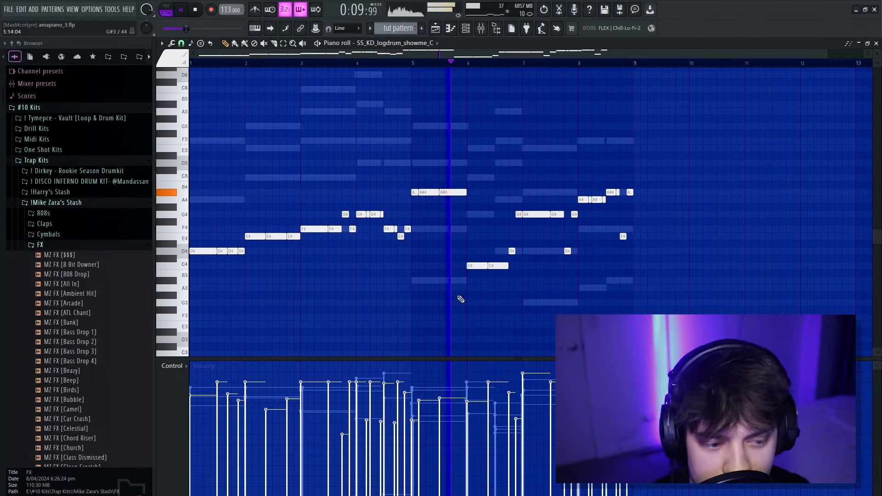
key("space")
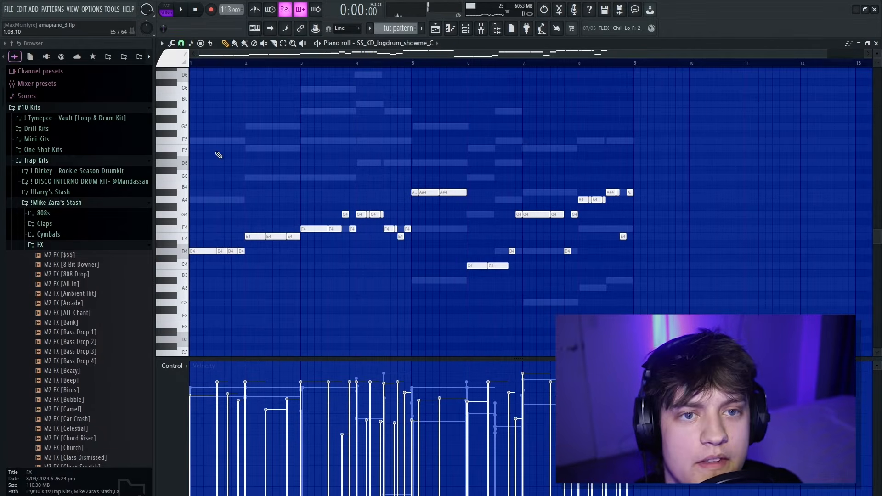
Even out the velocities of the log drum notes to about 81%.
mouse_move(202, 390)
left_mouse_down()
mouse_move(549, 387)
mouse_move(395, 393)
mouse_move(459, 397)
left_mouse_up()
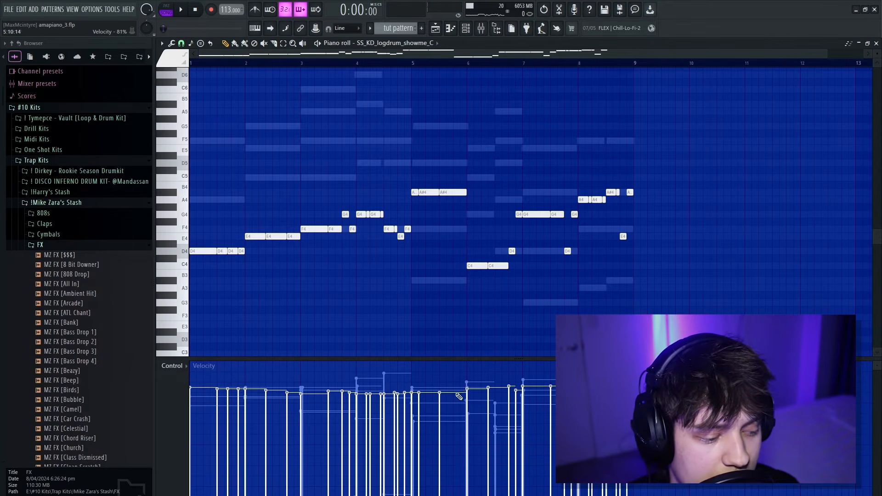
Play the log drum pattern, undo the velocity evening to restore the varied velocities, and play it again for comparison.
key("space")
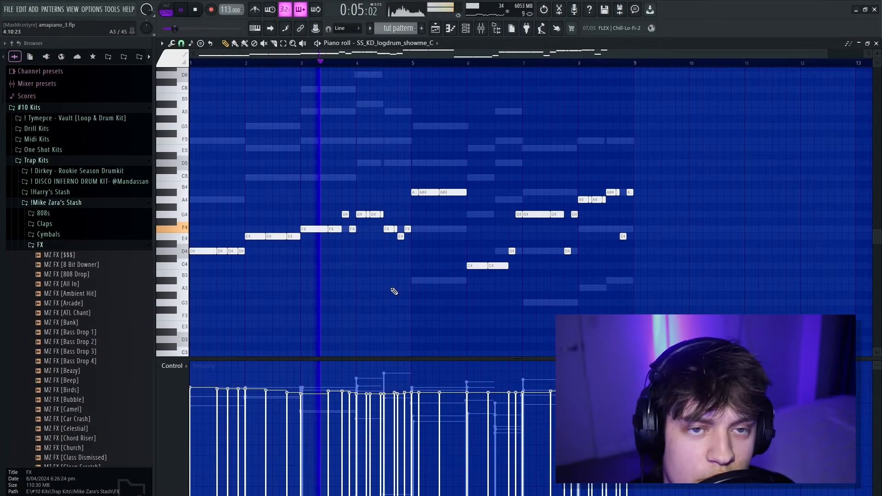
key("space")
key("ctrl+z")
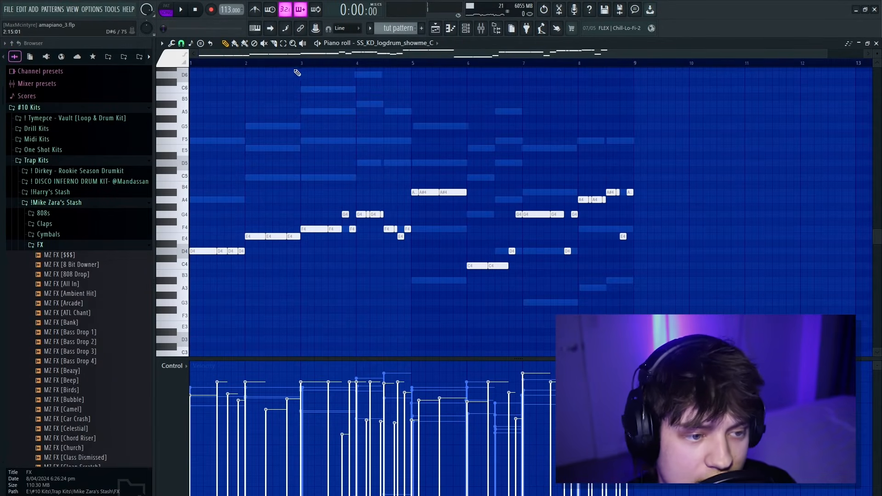
key("space")
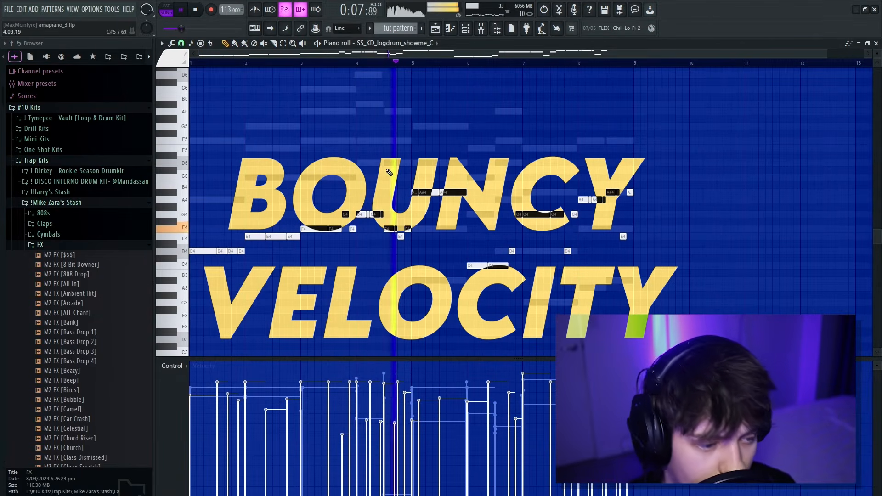
key("space")
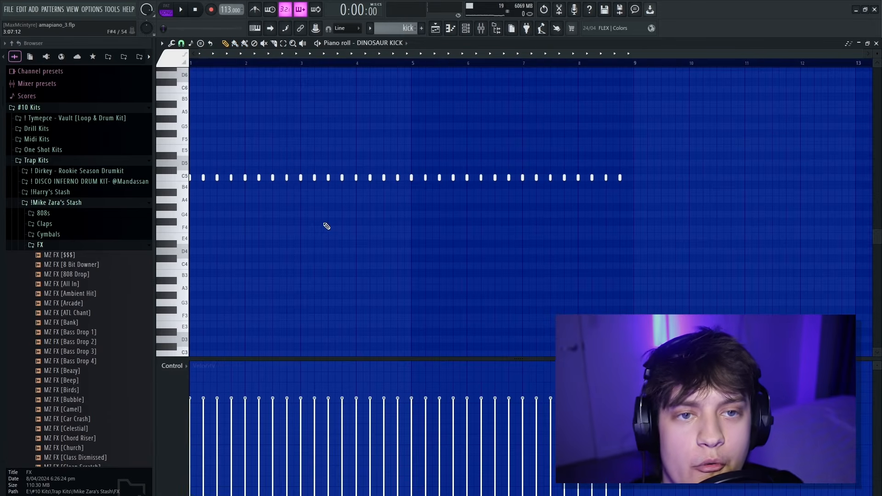
Select all notes of the DINOSAUR KICK pattern, return to the Playlist and play the layered beat.
key("ctrl+a")
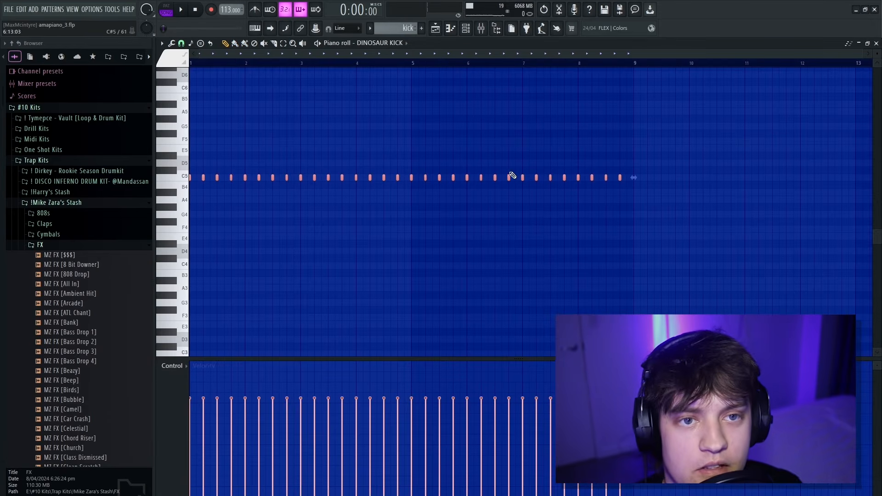
key("F5")
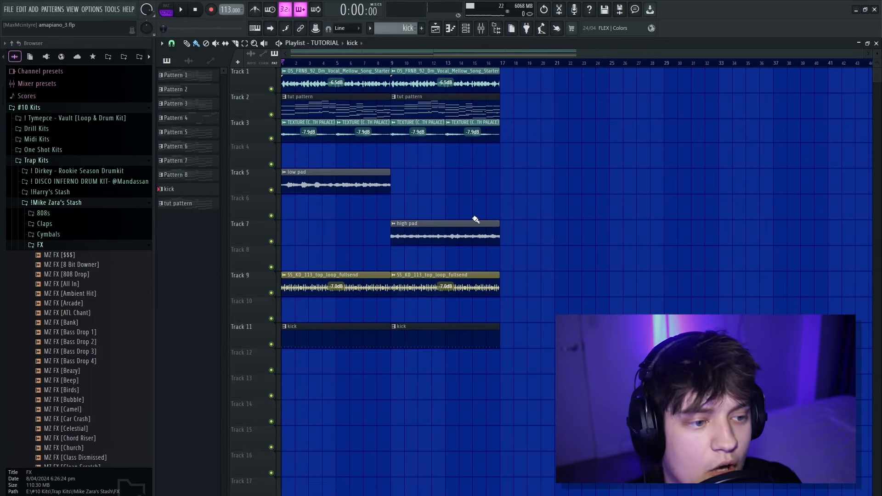
key("space")
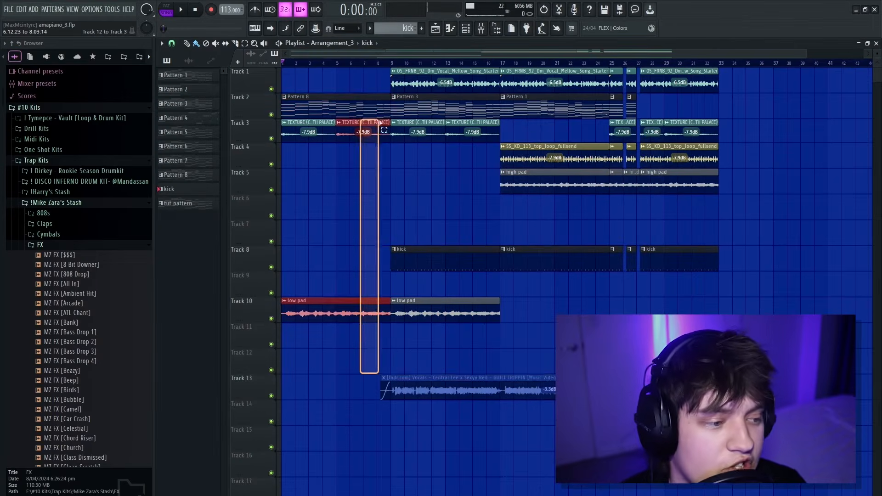
Try adding SS_KD_113_top_loop_fullsend to the intro at bar 1 of Track 4 and play it.
left_click_drag(378, 118, 385, 53)
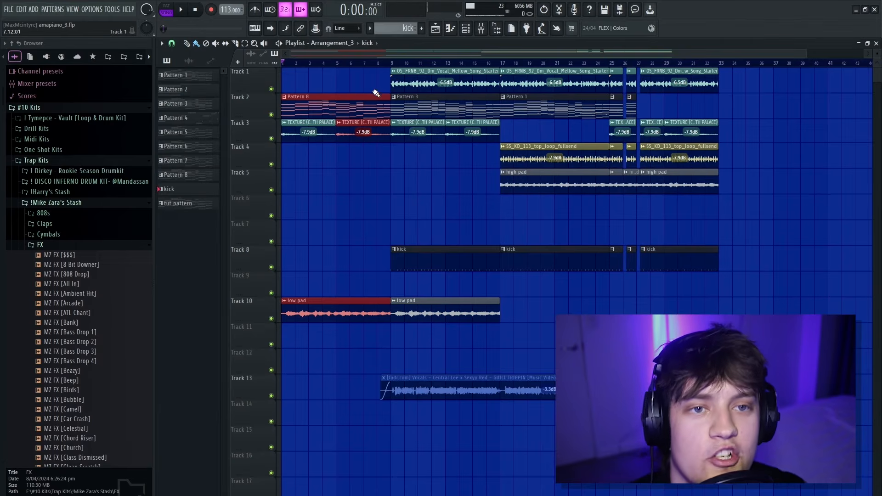
left_click_drag(514, 157, 510, 158)
left_click_drag(294, 157, 240, 173)
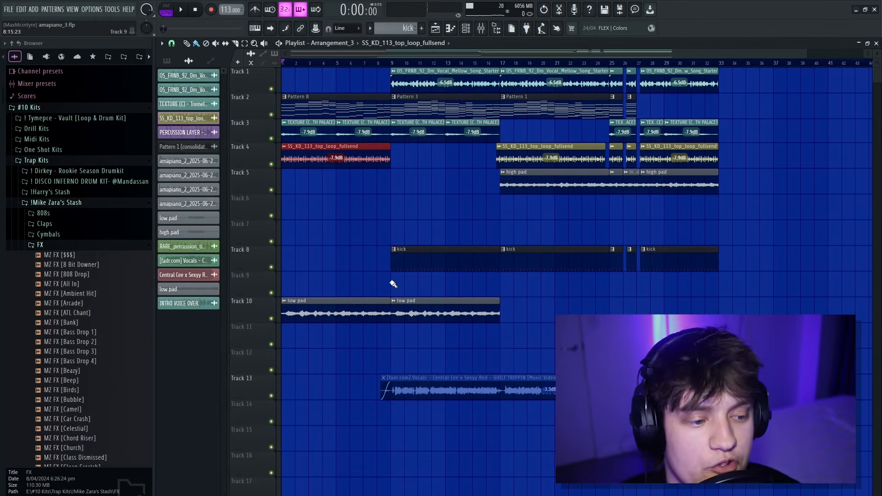
key("space")
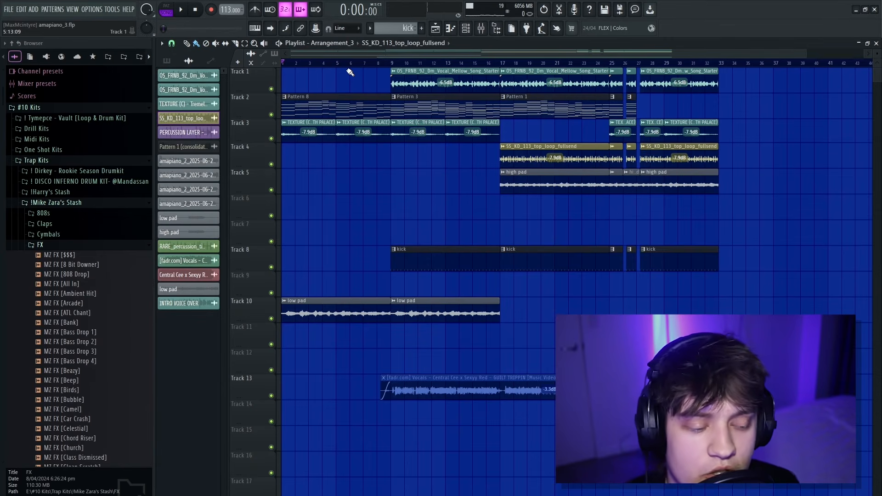
Play the intro section of Arrangement_3 from bar 1, with the chords, texture and low pad.
left_click_drag(341, 83, 276, 266)
left_click(348, 172, "ctrl")
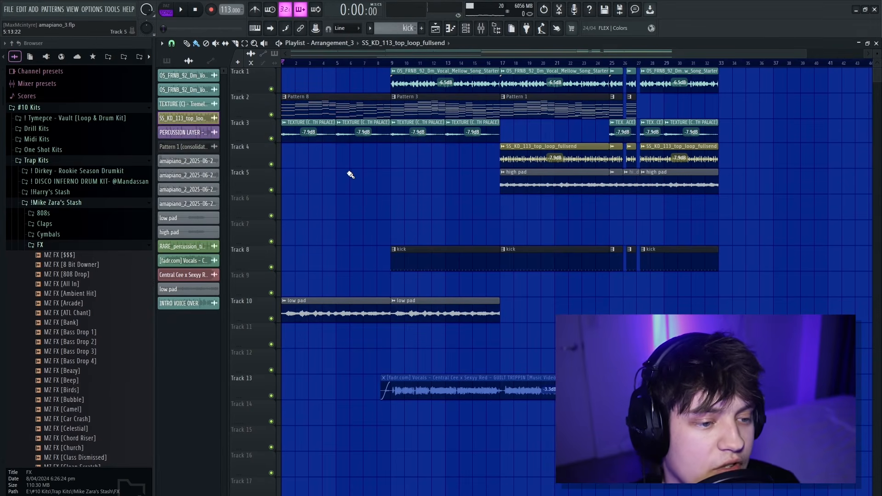
key("space")
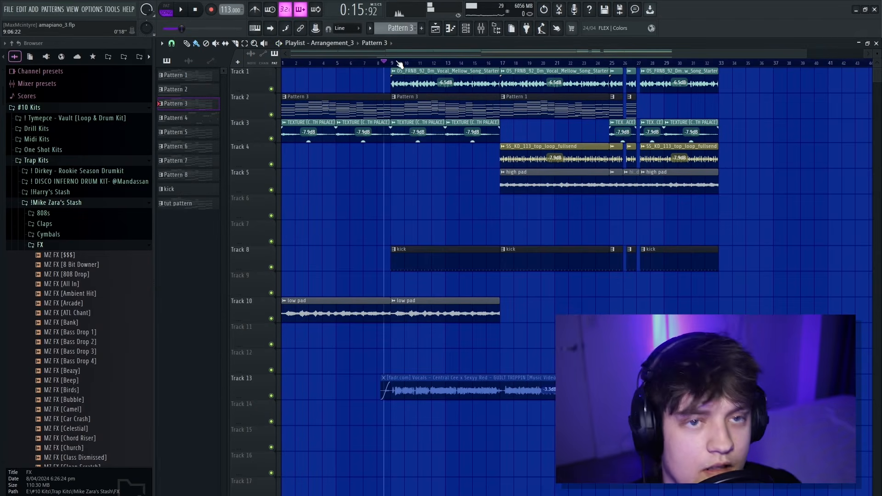
Unmute the vocals clip on Track 13 and play the section starting just before bar 9.
left_click(446, 79, "ctrl")
left_click(434, 259, "ctrl")
left_click_drag(420, 430, 394, 374)
key("Delete")
key("ctrl+z")
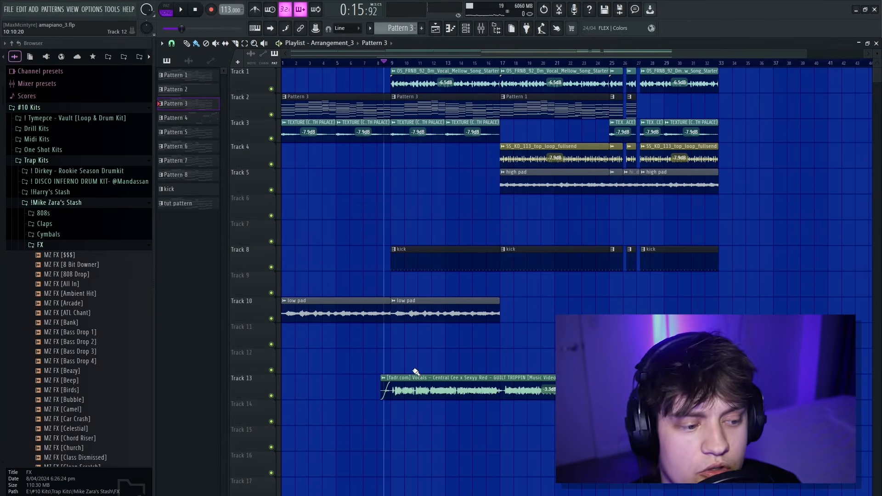
key("space")
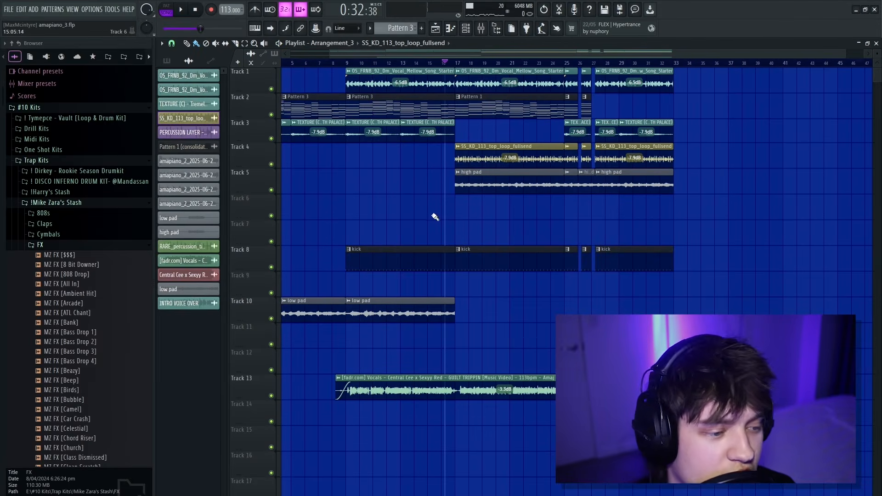
Examine the high pad, top loop and Pattern 1 clips at bar 17 and play that section.
left_click_drag(427, 169, 719, 196)
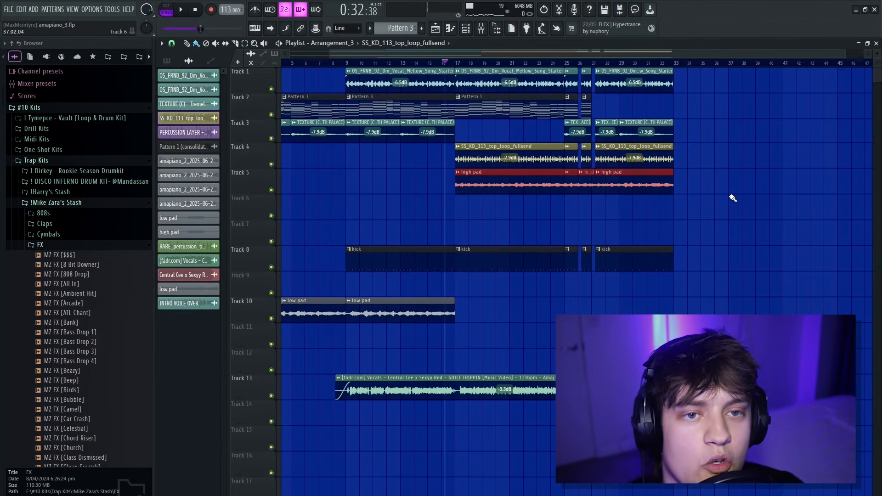
left_click_drag(404, 151, 713, 174)
left_click(488, 107)
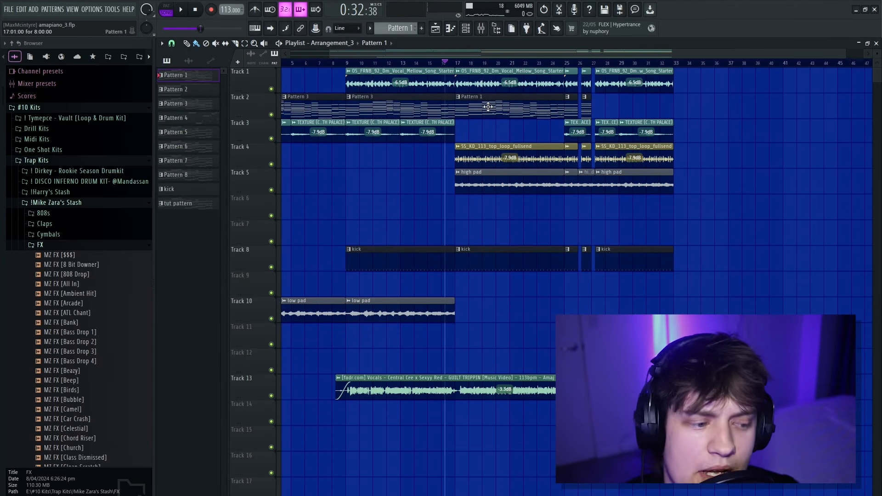
key("space")
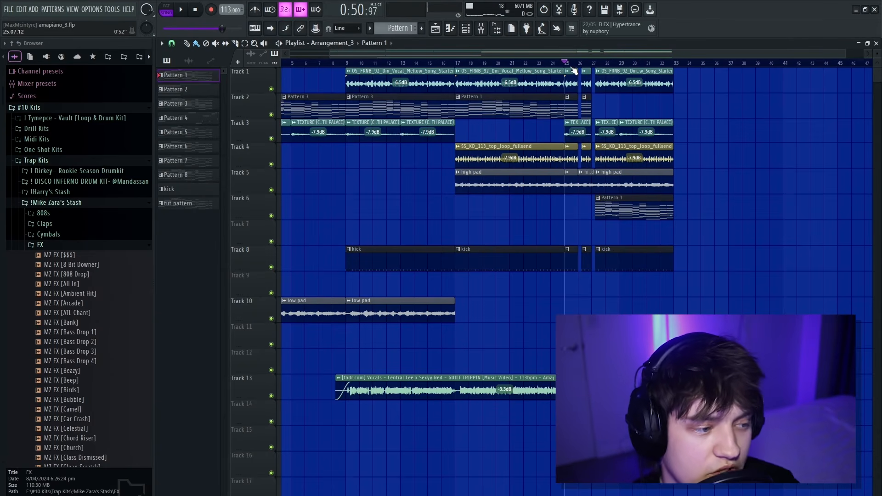
Play the section from bar 25, mute the vocals on Track 13 and replay it without them.
key("space")
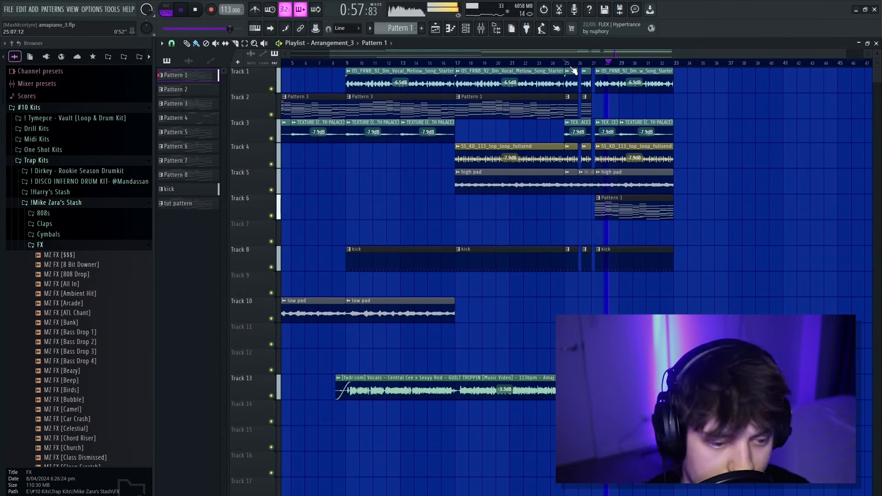
key("space")
left_click_drag(518, 245, 747, 168)
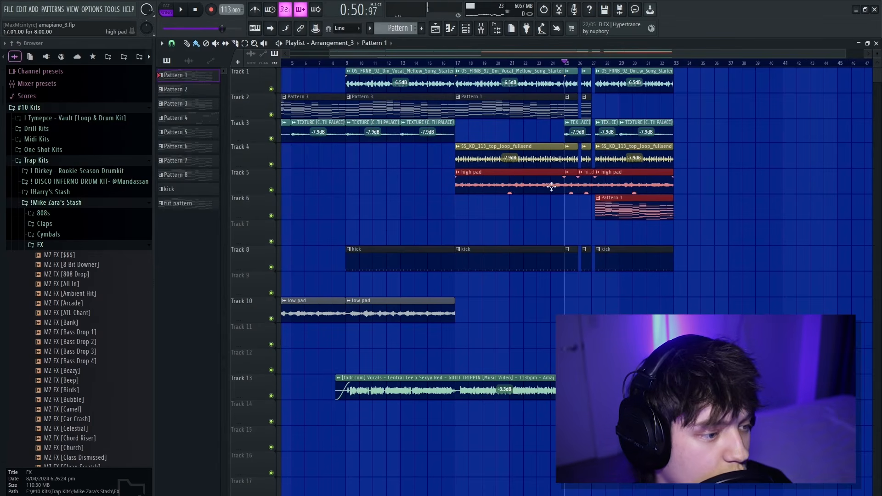
left_click(272, 396)
key("space")
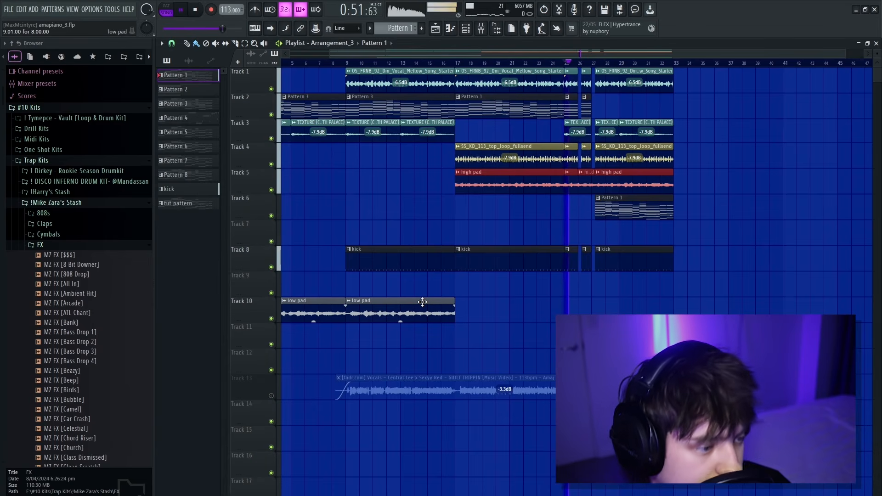